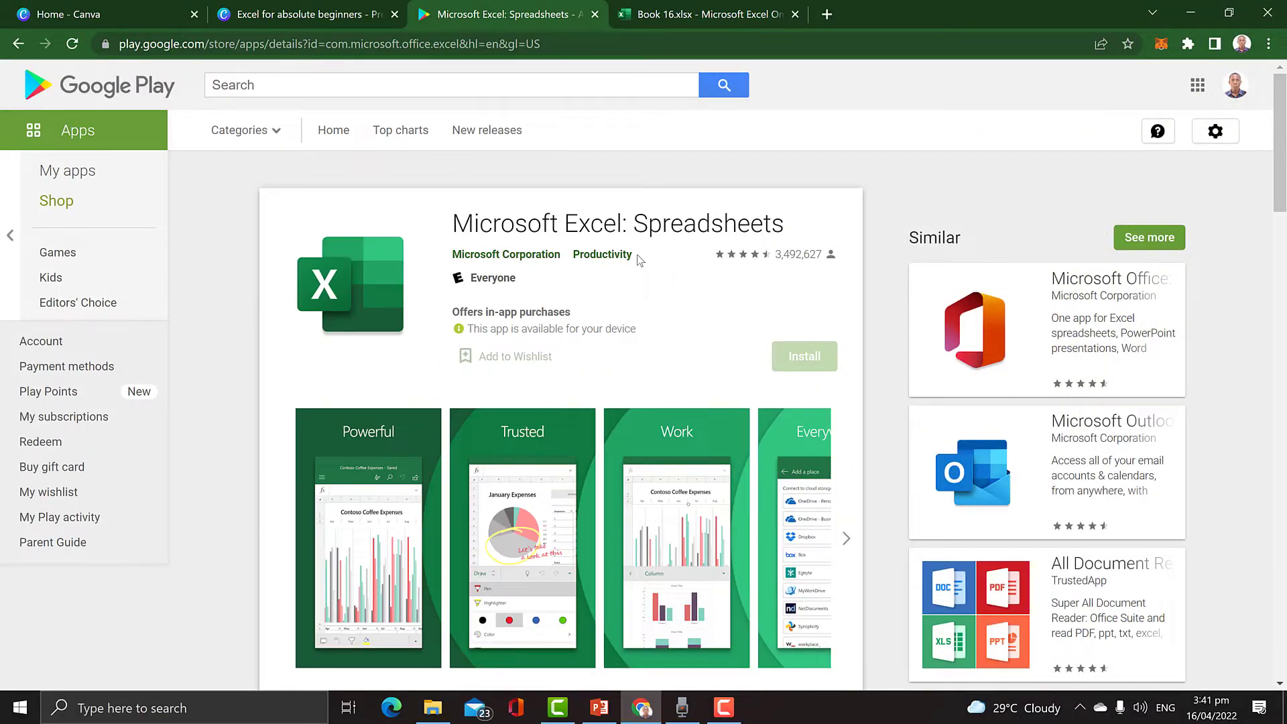
# Look through the Microsoft Excel app's Google Play listing and reviews, and return to the Book 16 workbook.
pyautogui.scroll(-14, 664, 295)
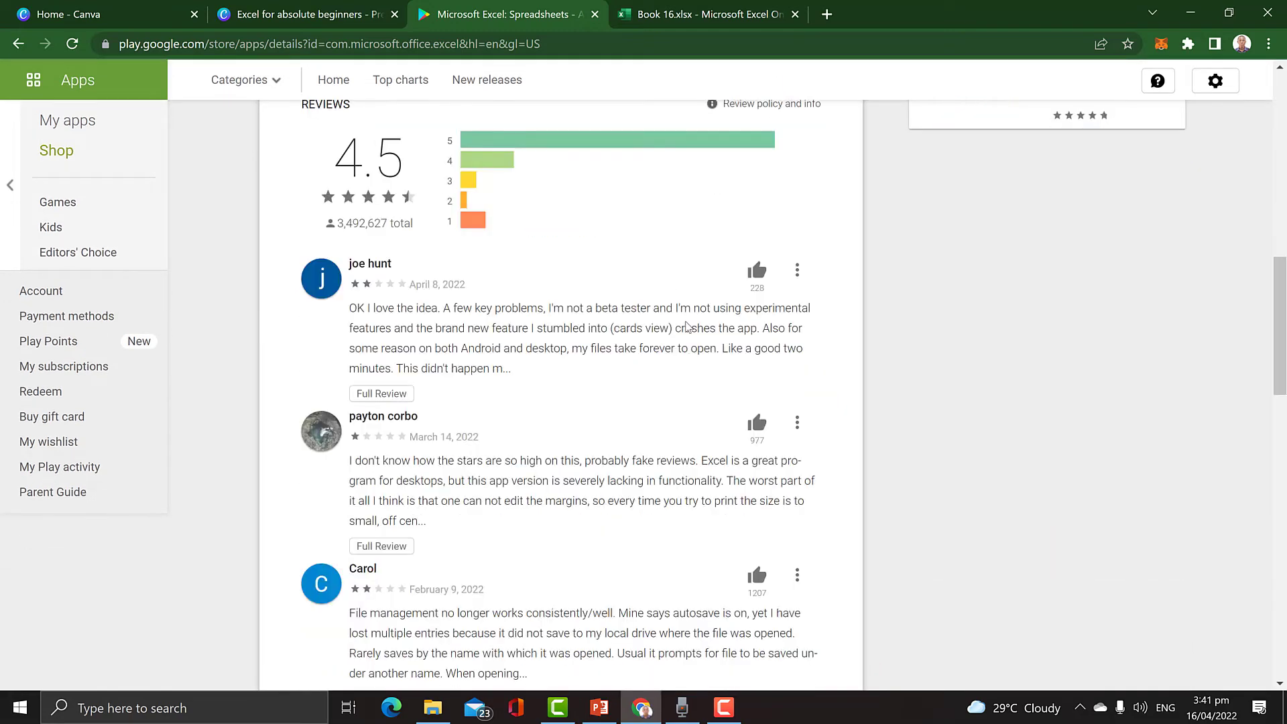
pyautogui.scroll(15, 684, 312)
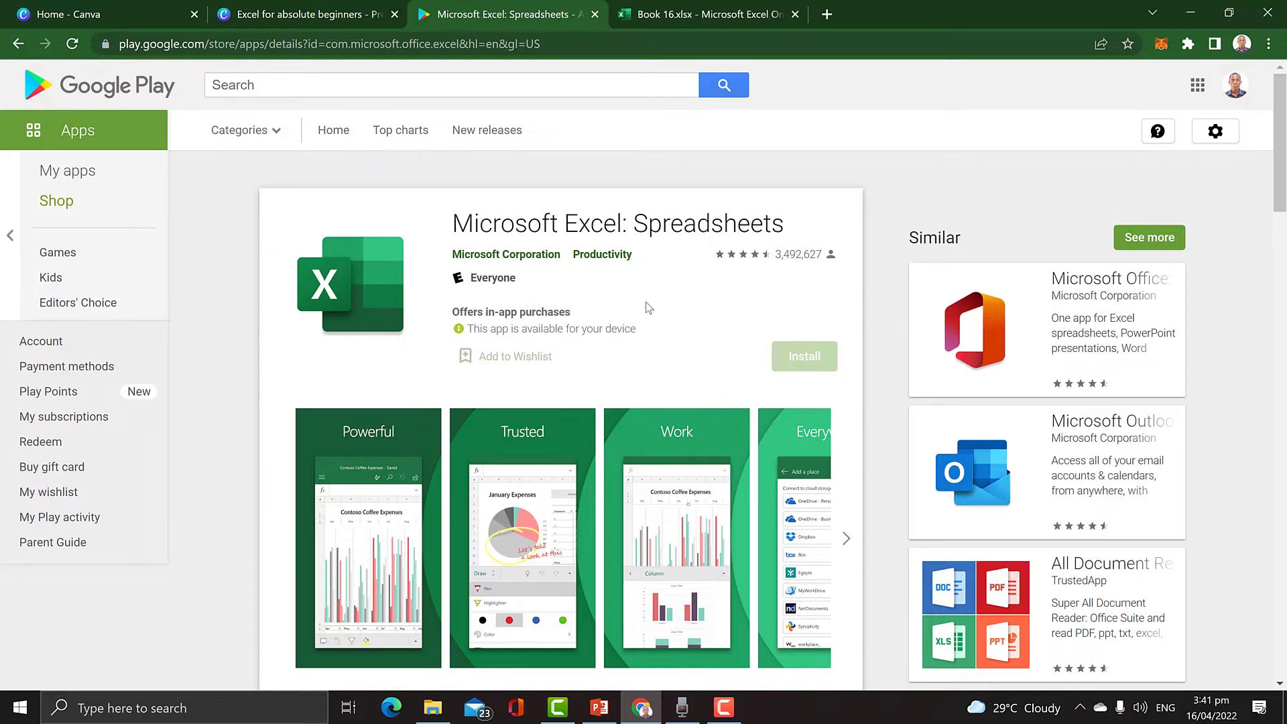
pyautogui.click(688, 18)
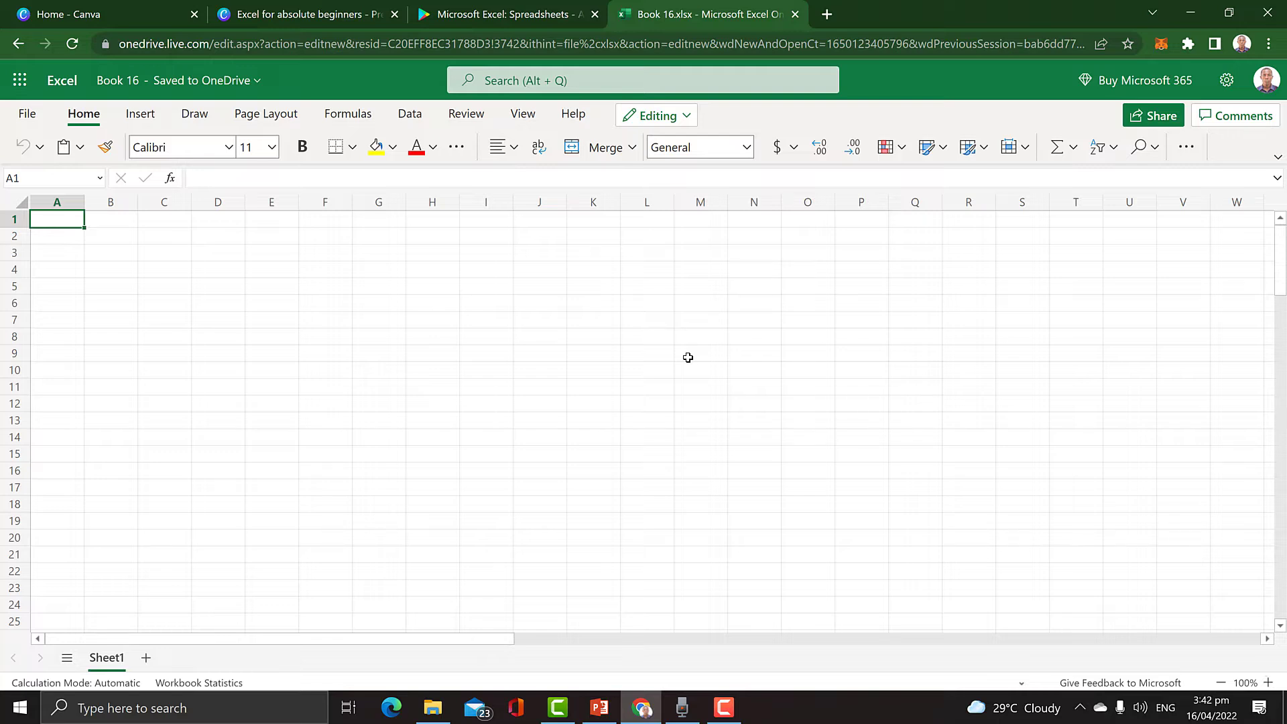
# Search the computer for an installed copy of Excel using the Windows search.
pyautogui.press('super')
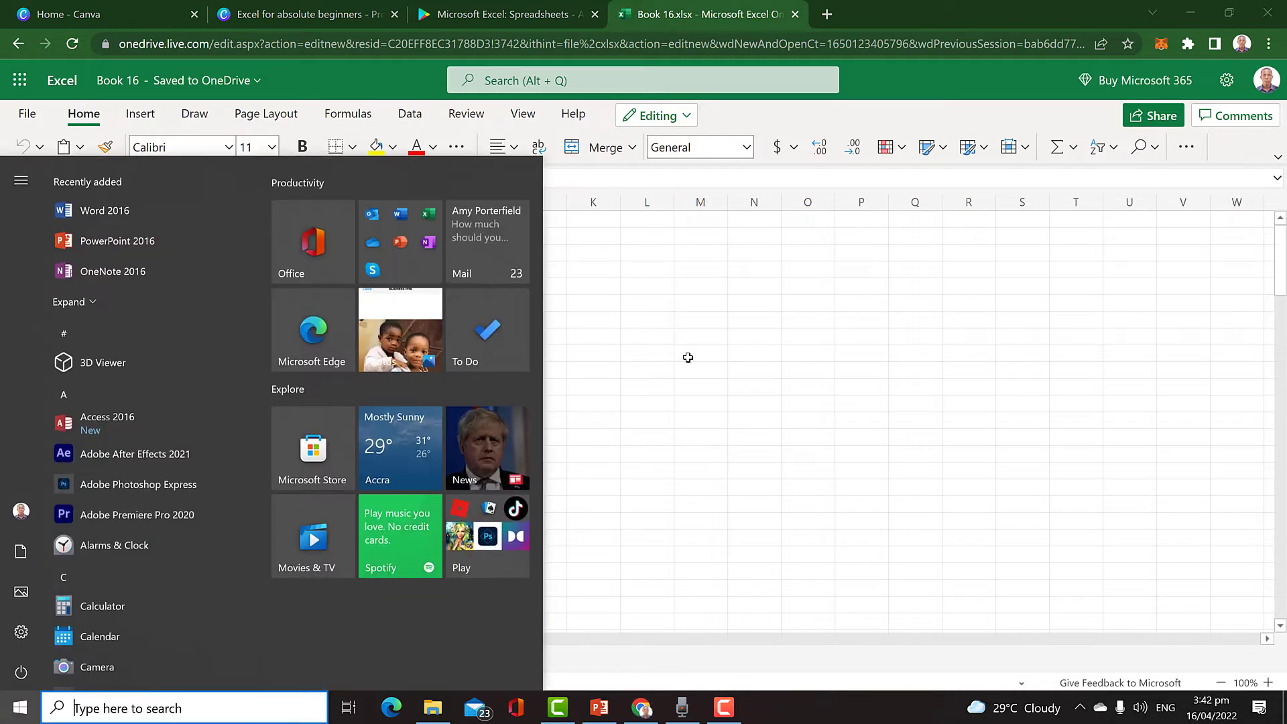
pyautogui.write('d')
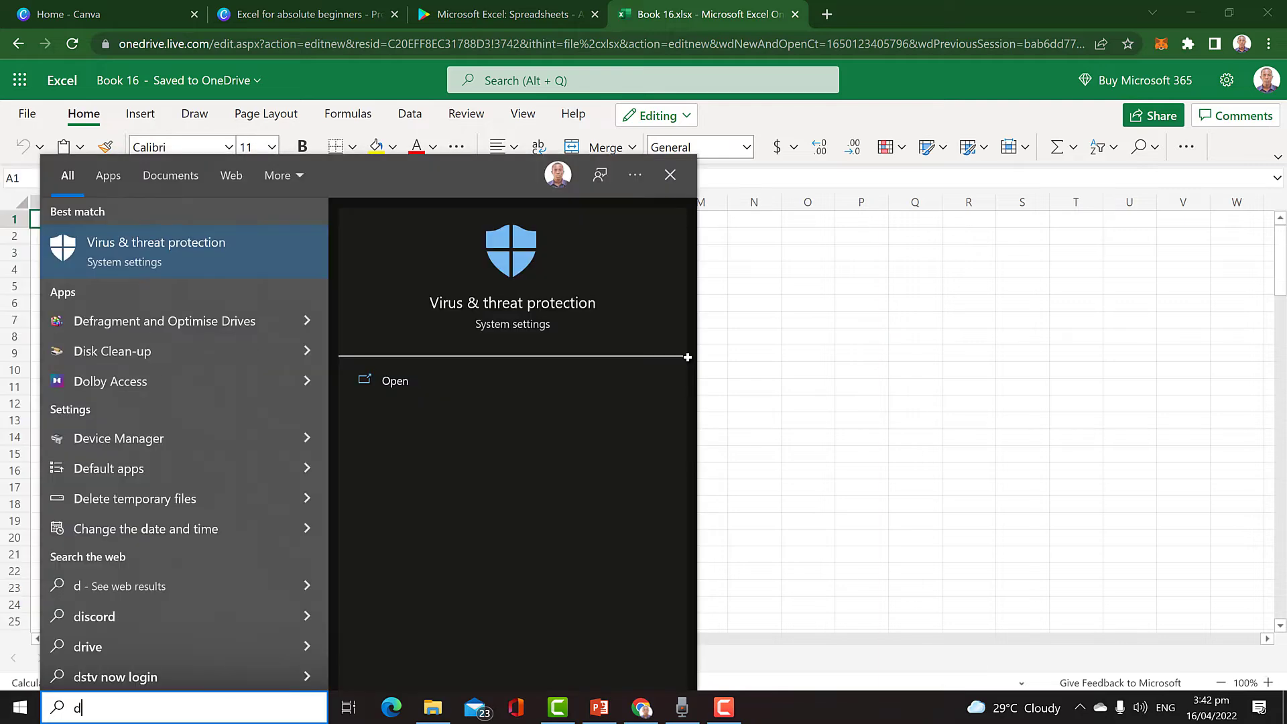
pyautogui.press('BackSpace')
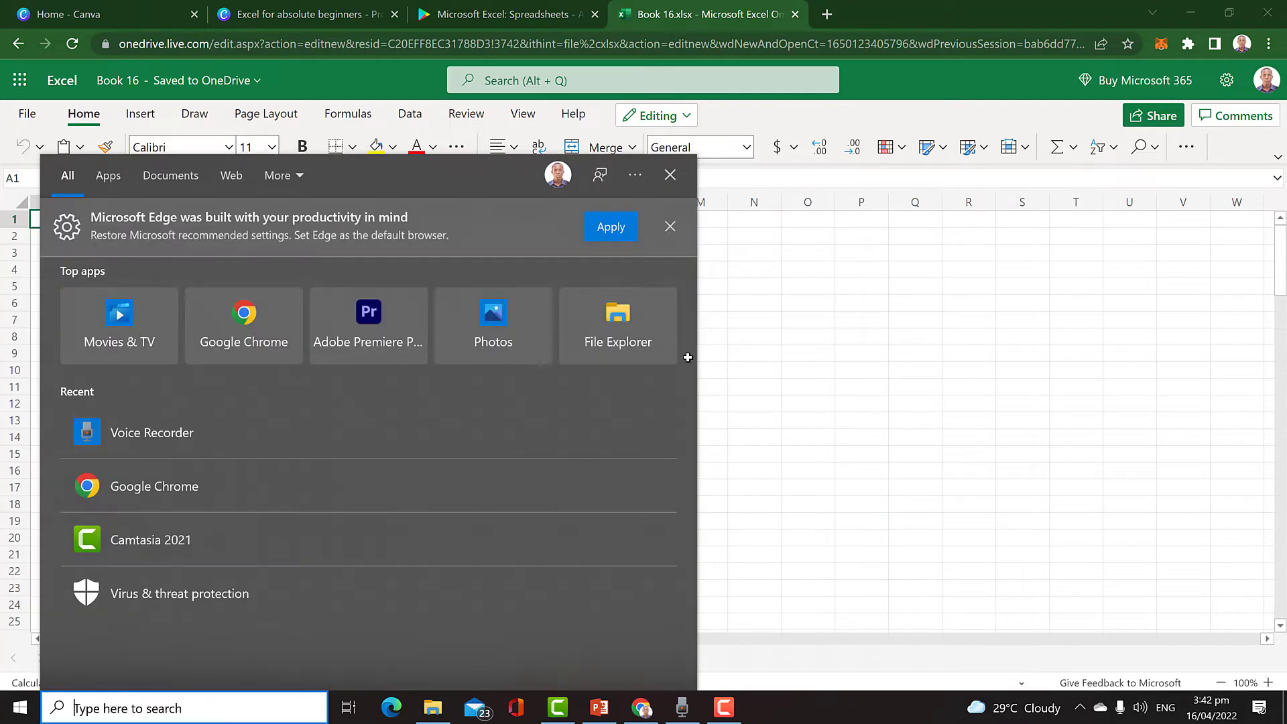
pyautogui.write('exp')
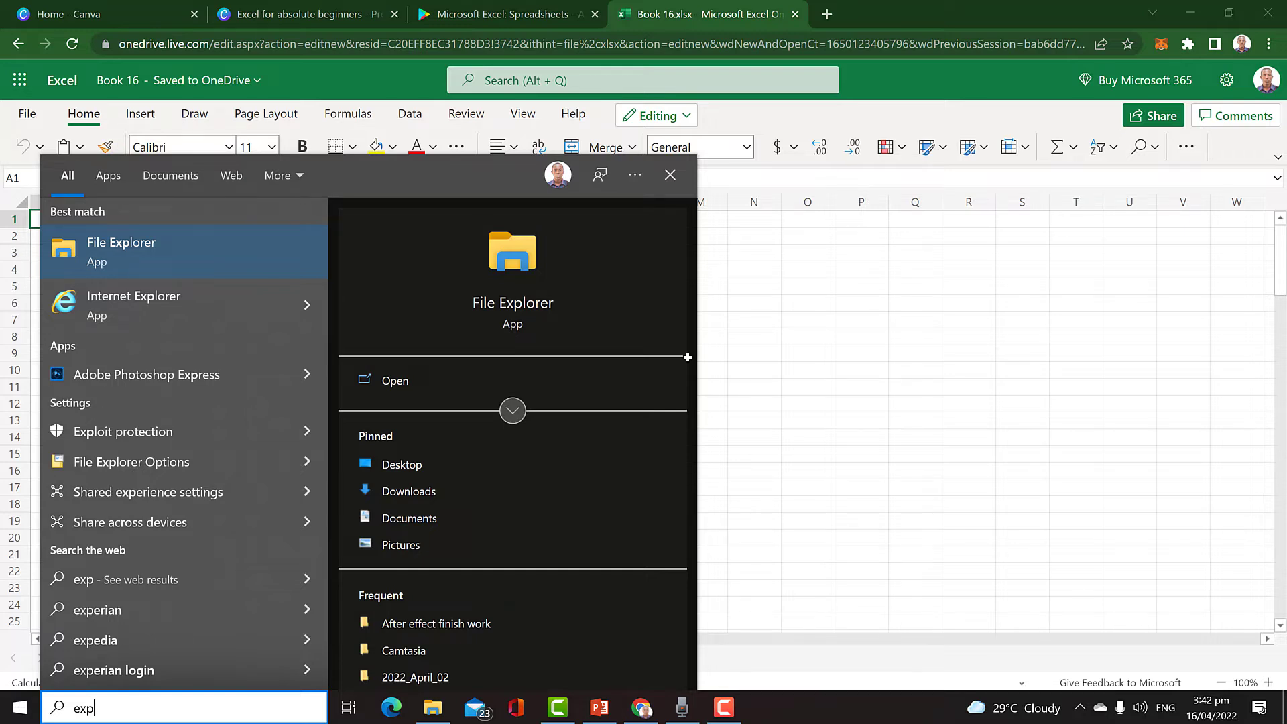
pyautogui.press('BackSpace')
pyautogui.write('cel')
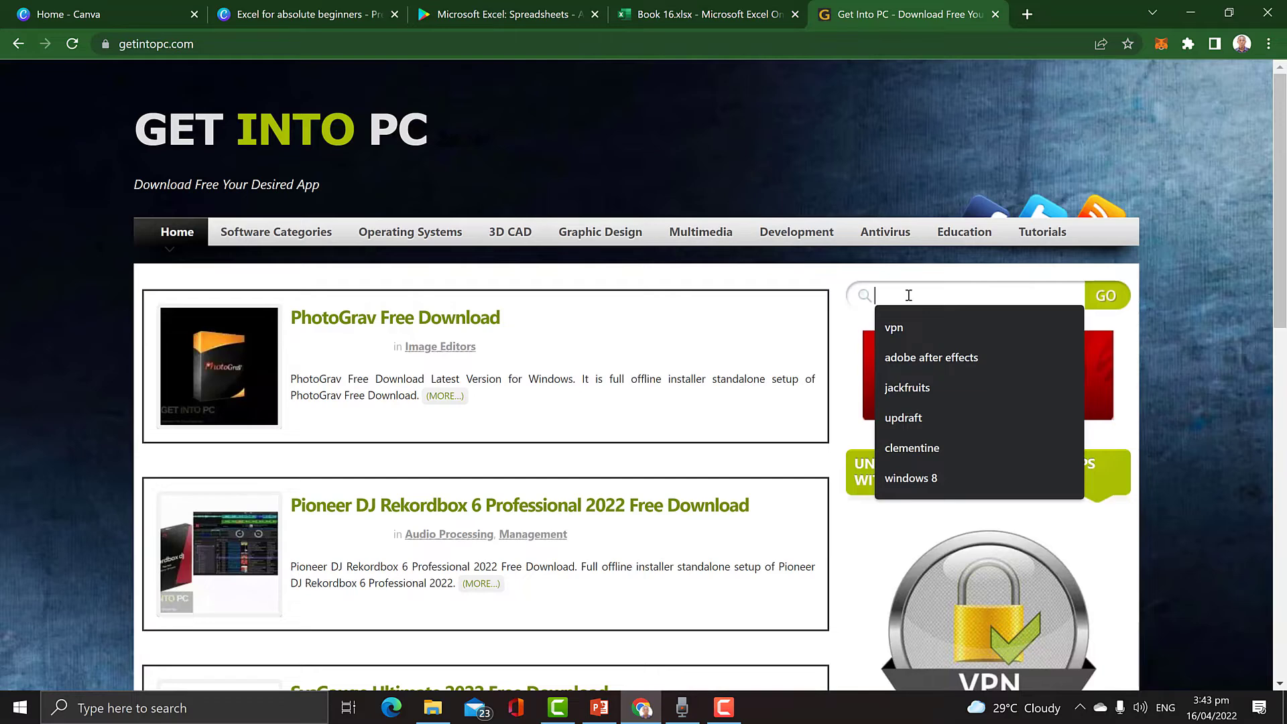
# Search the Get Into PC site for "microsoft office suite".
pyautogui.write('o')
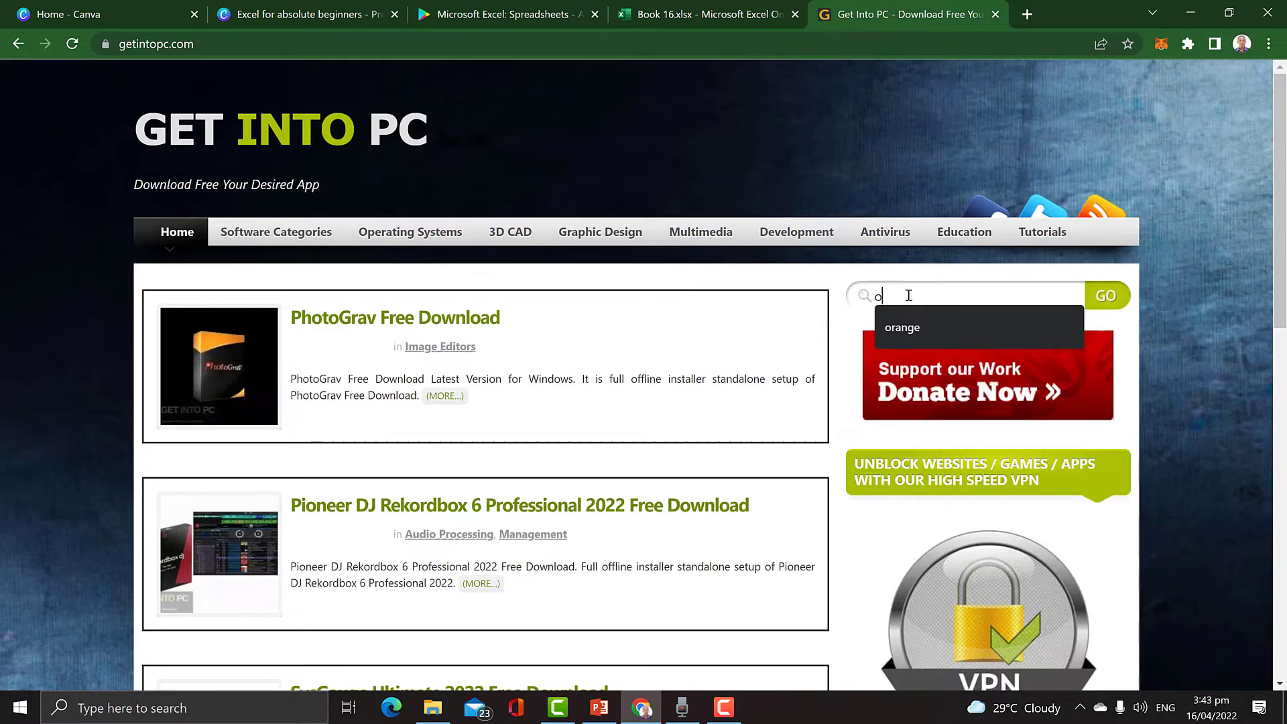
pyautogui.write('ffice suite')
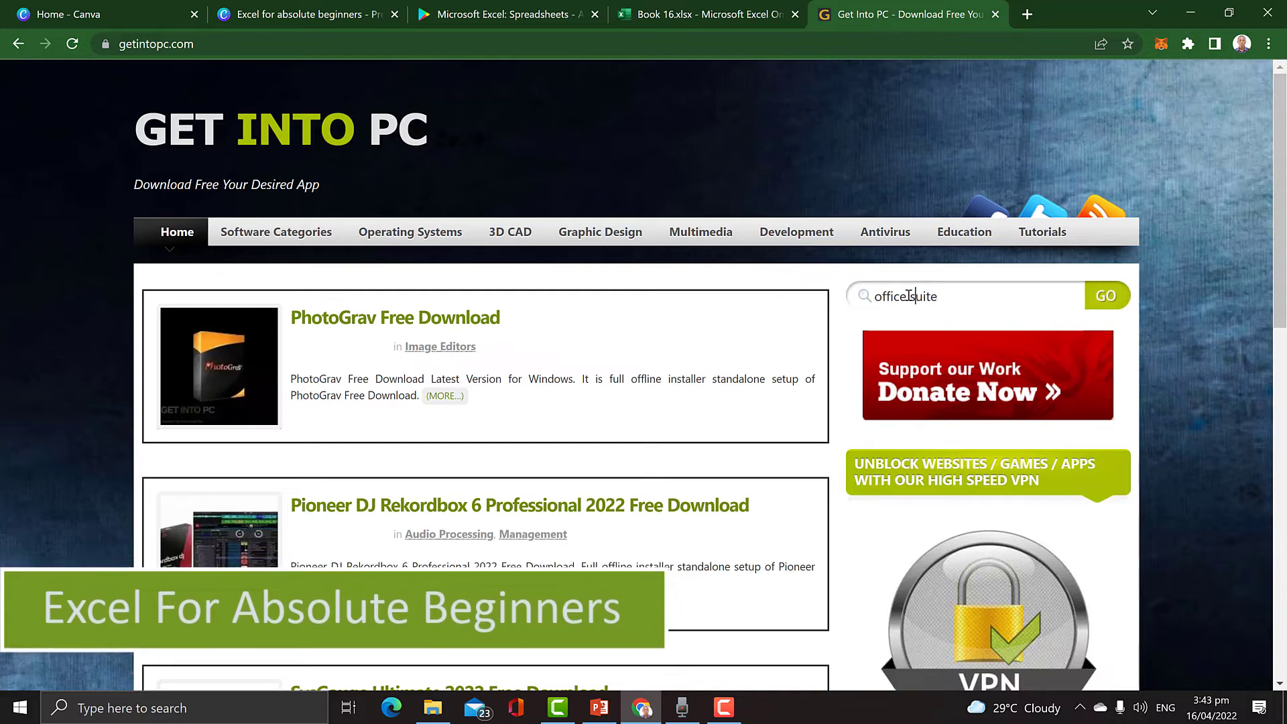
pyautogui.press('Home')
pyautogui.write('microsoft')
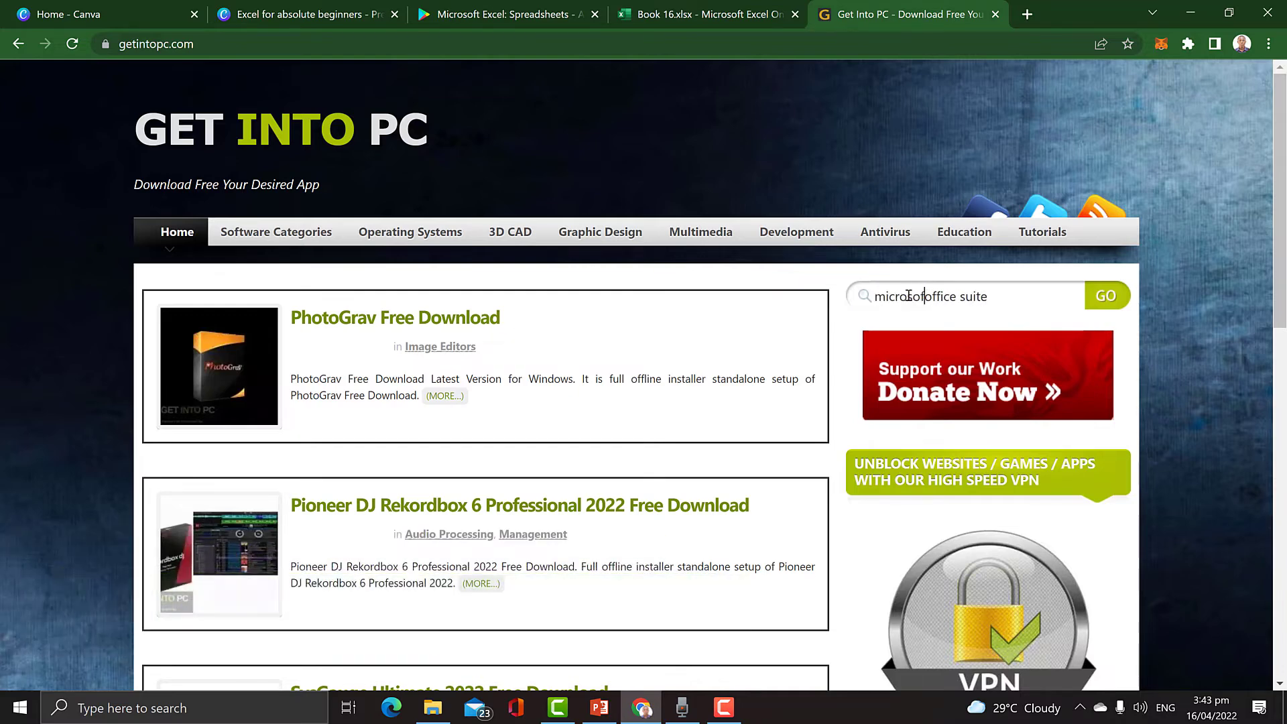
pyautogui.press('Return')
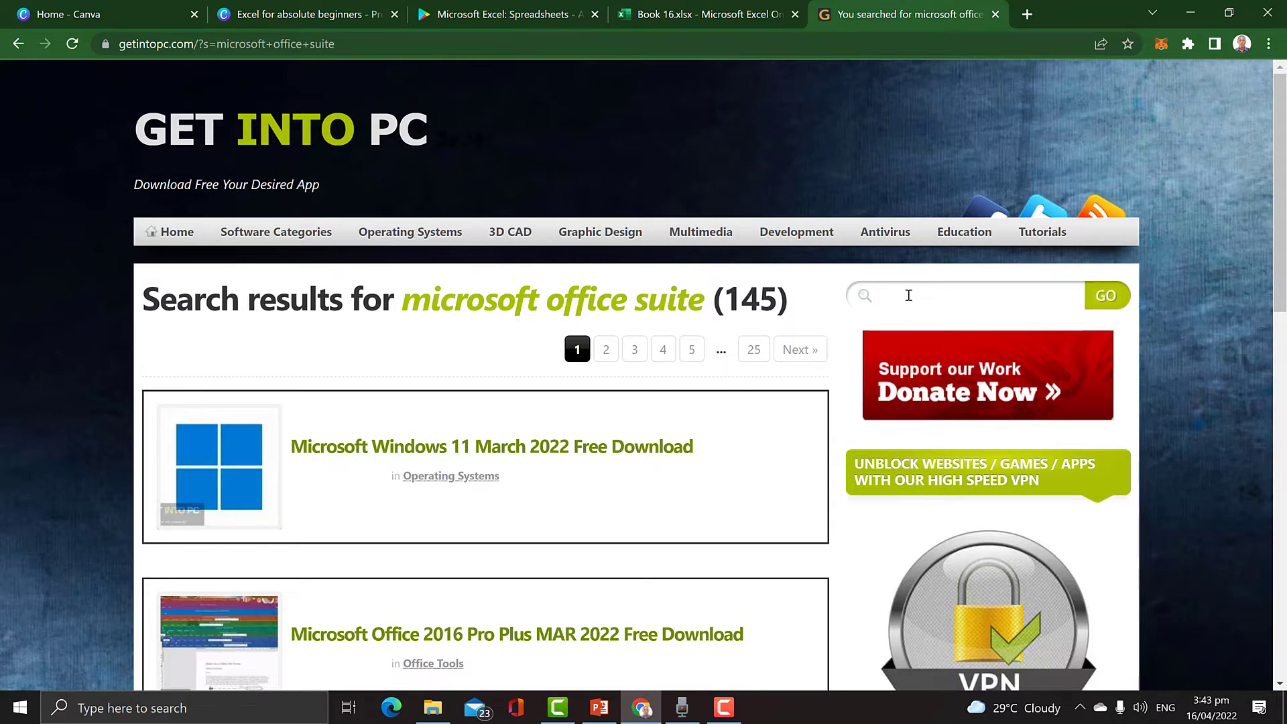
# Look through the Get Into PC search results and close that page.
pyautogui.scroll(-15, 907, 421)
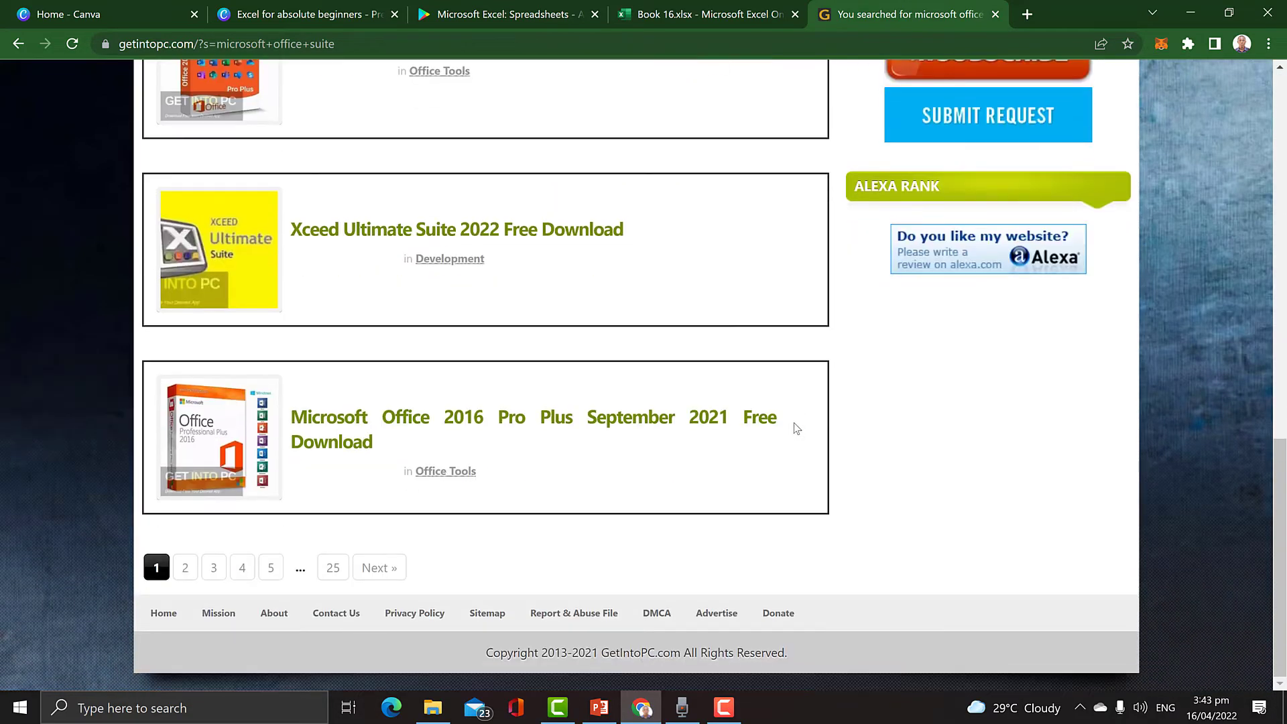
pyautogui.scroll(15, 796, 429)
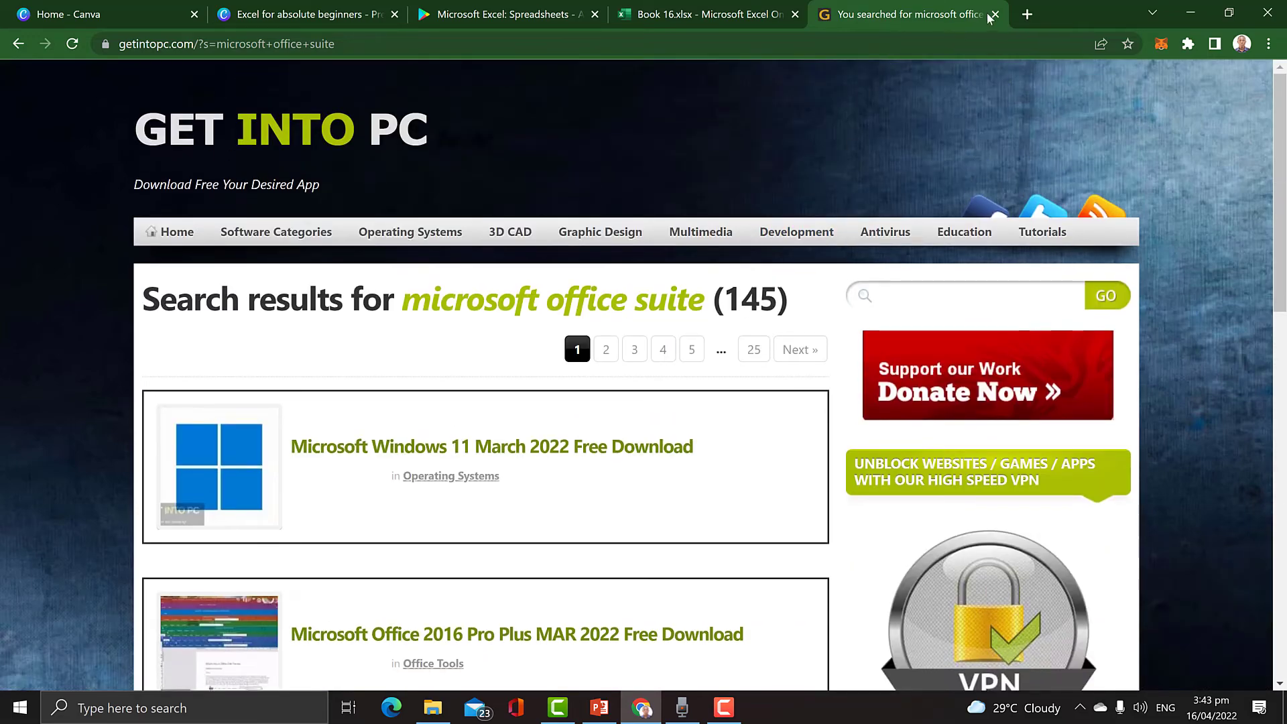
pyautogui.click(994, 15)
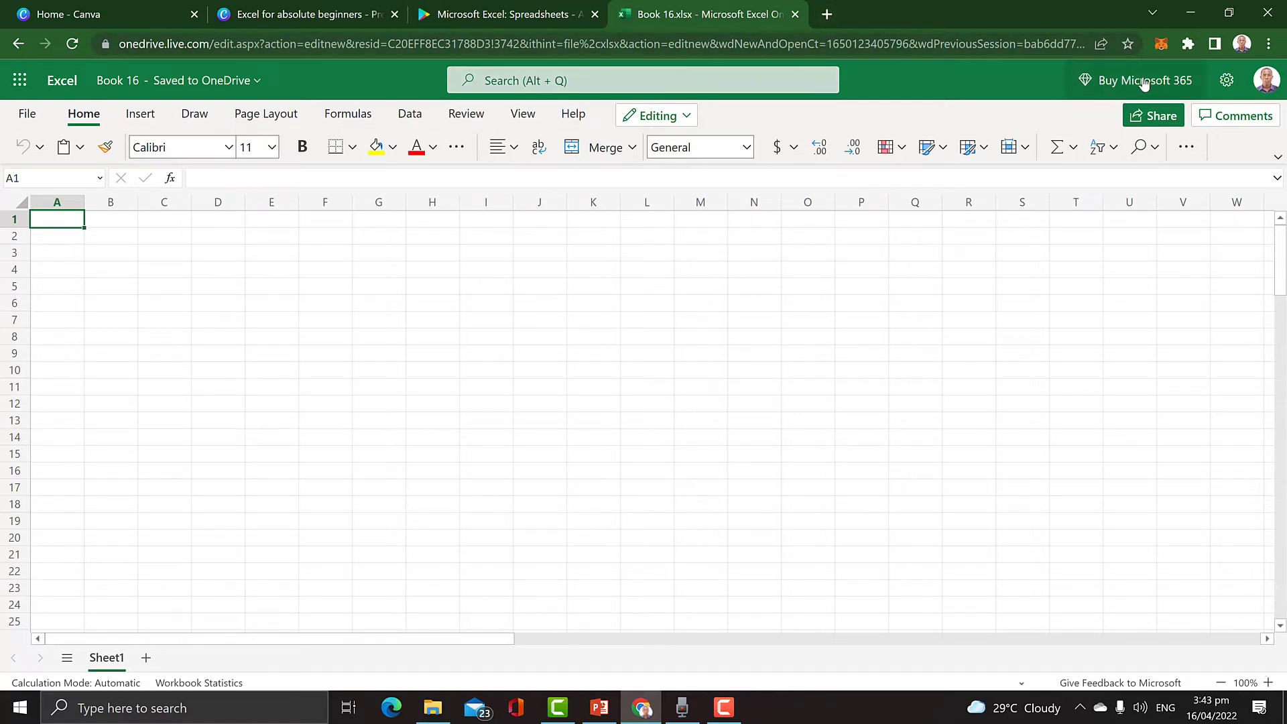
# Create a new online Excel workbook by opening excel.new in a new browser tab.
pyautogui.click(827, 16)
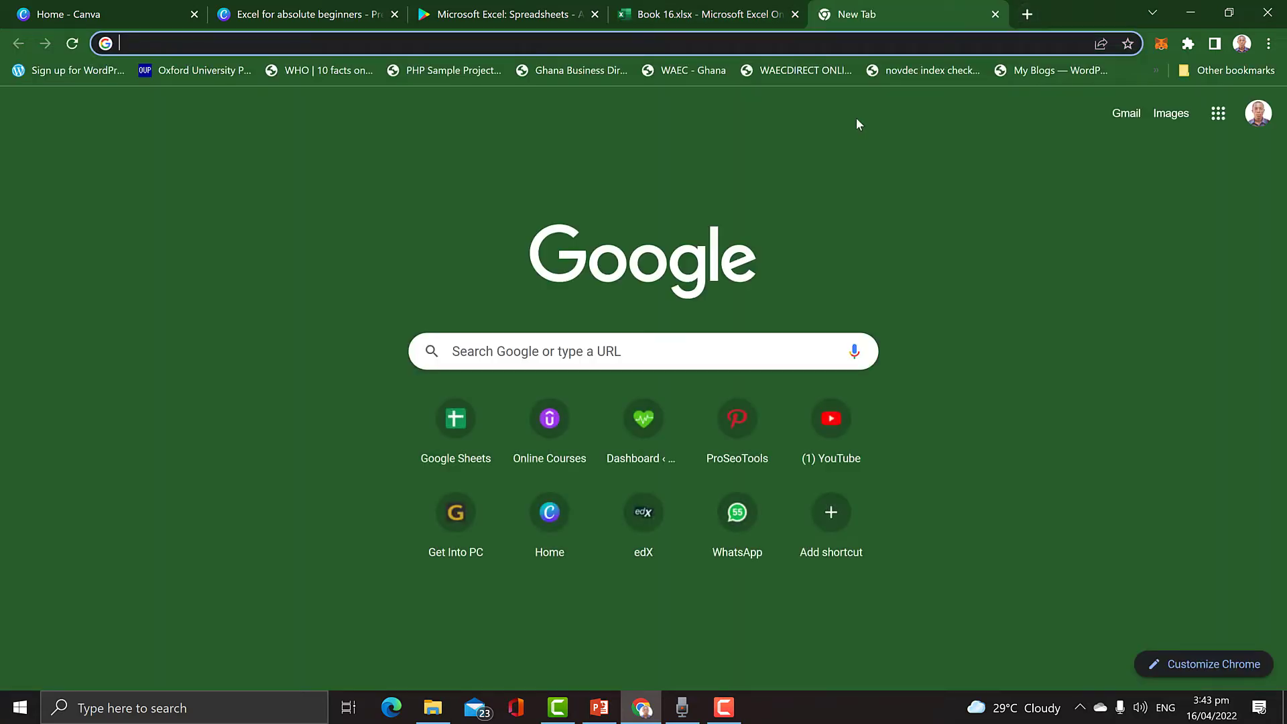
pyautogui.write('excel.')
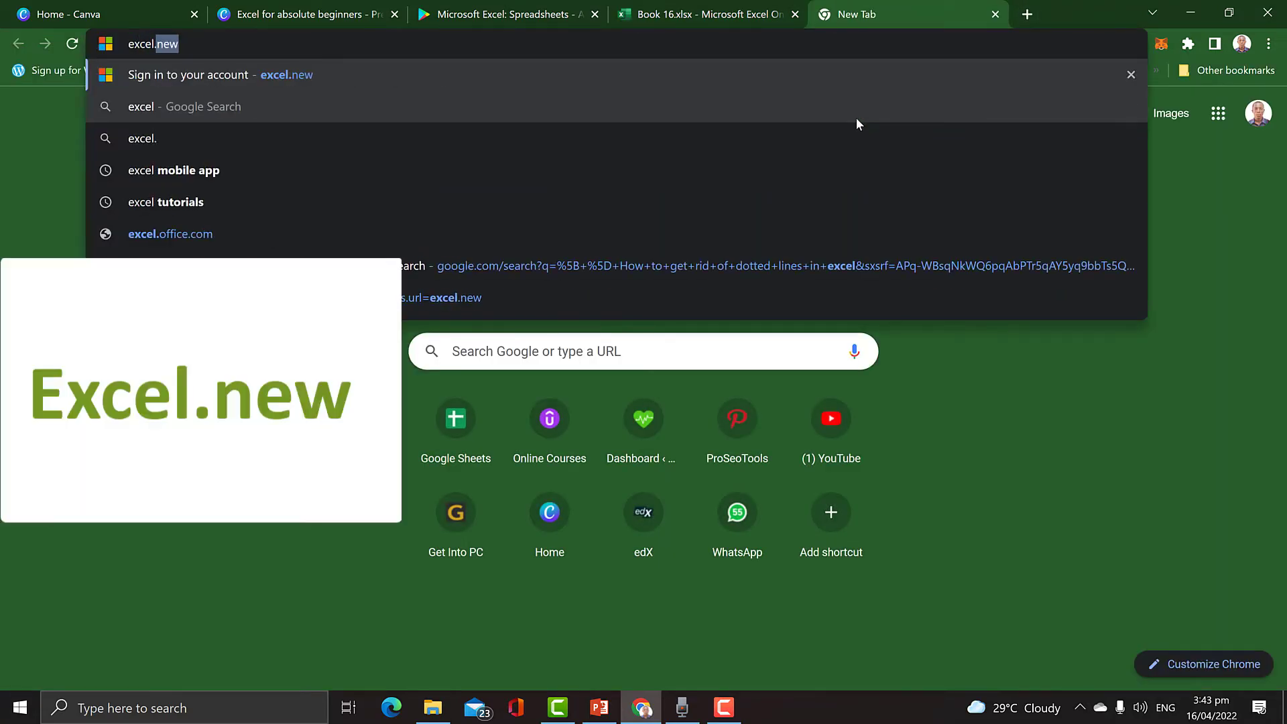
pyautogui.write('new')
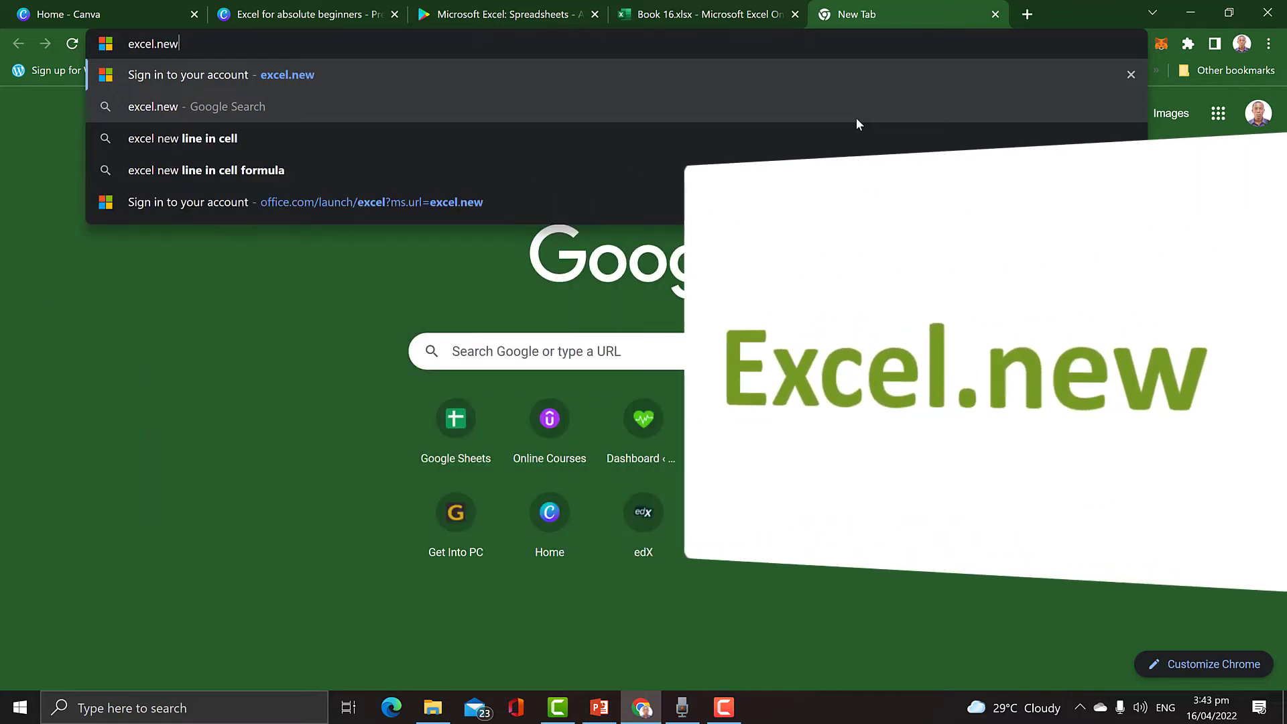
pyautogui.press('Return')
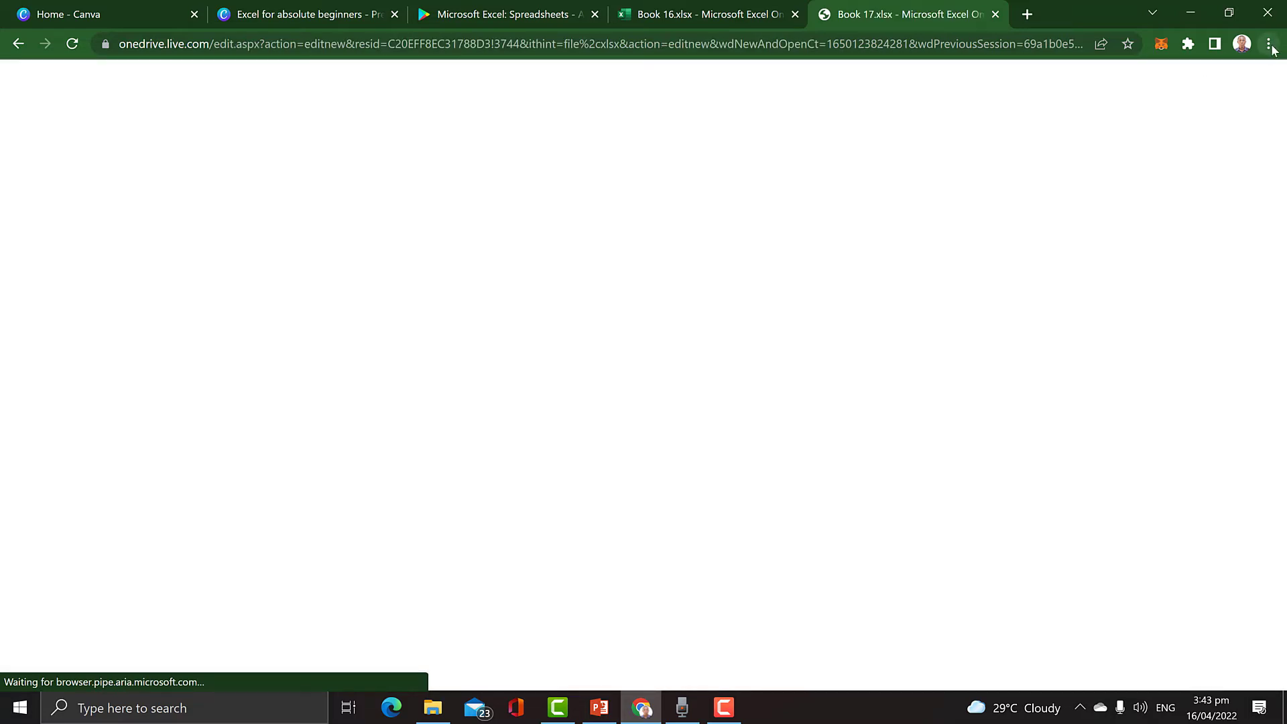
# Check how excel.new loads without a signed-in account in an Incognito window, and close that window.
pyautogui.click(1270, 45)
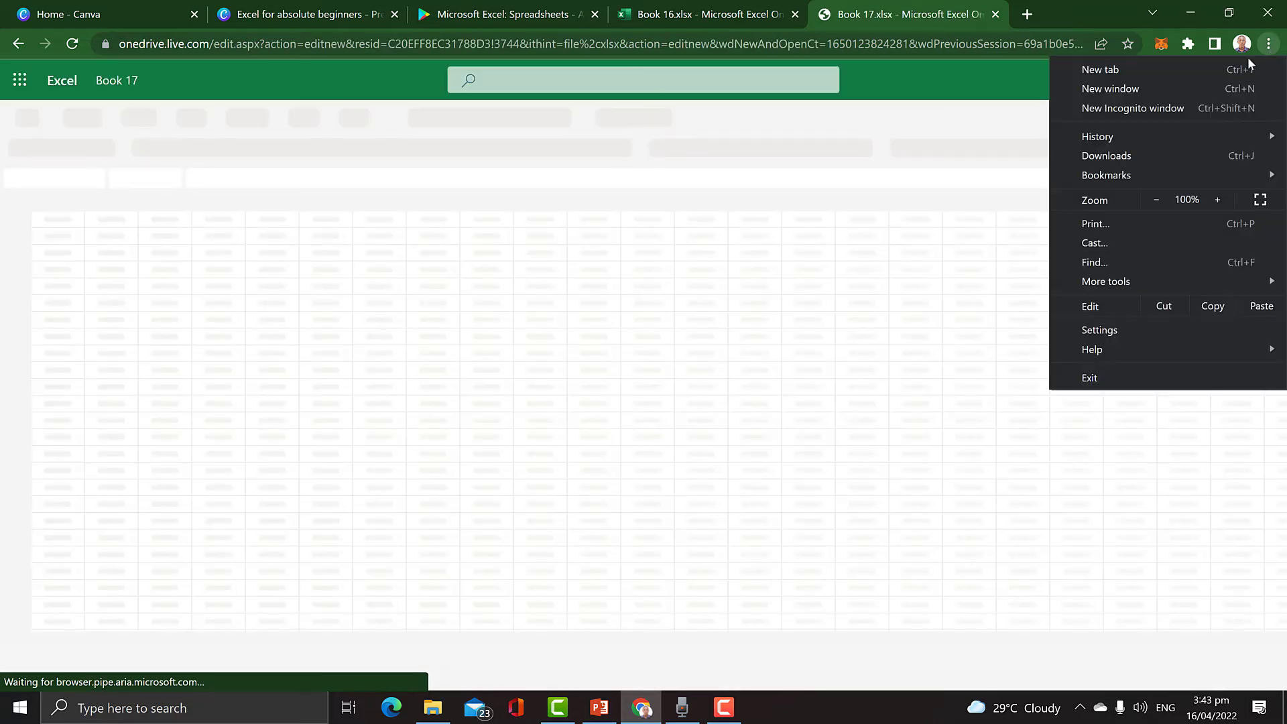
pyautogui.click(1104, 111)
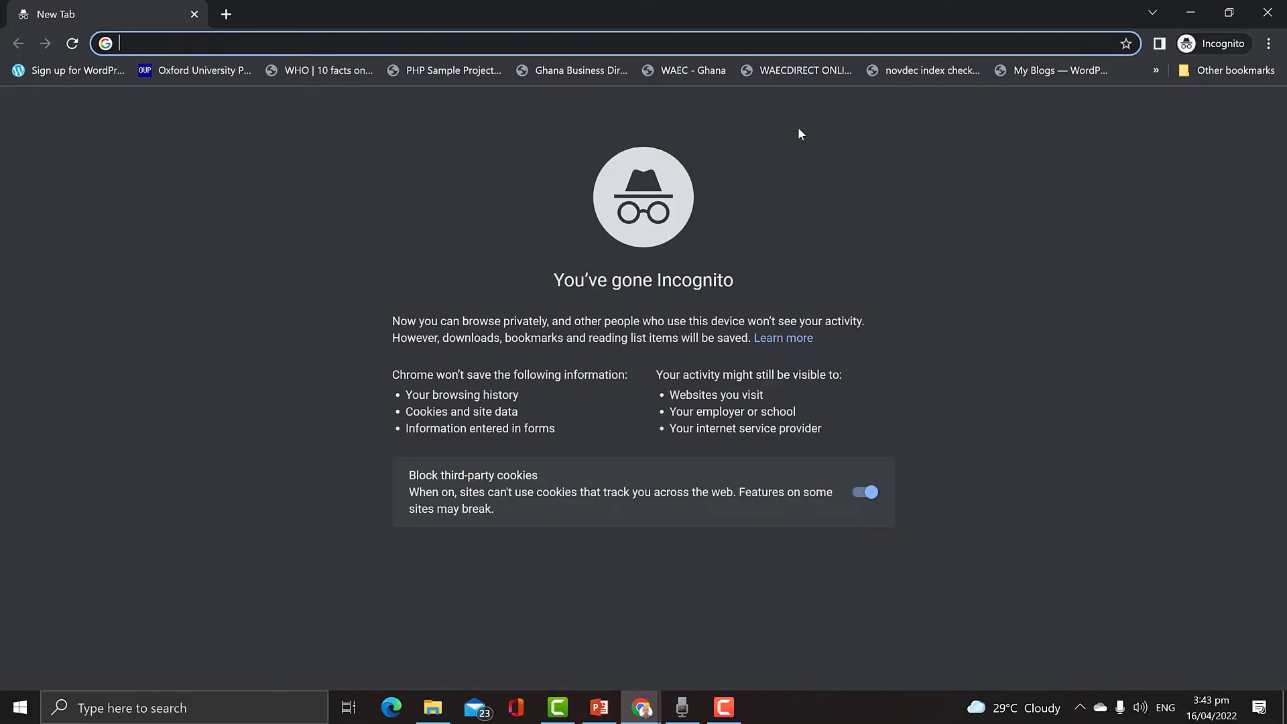
pyautogui.write('excel.new')
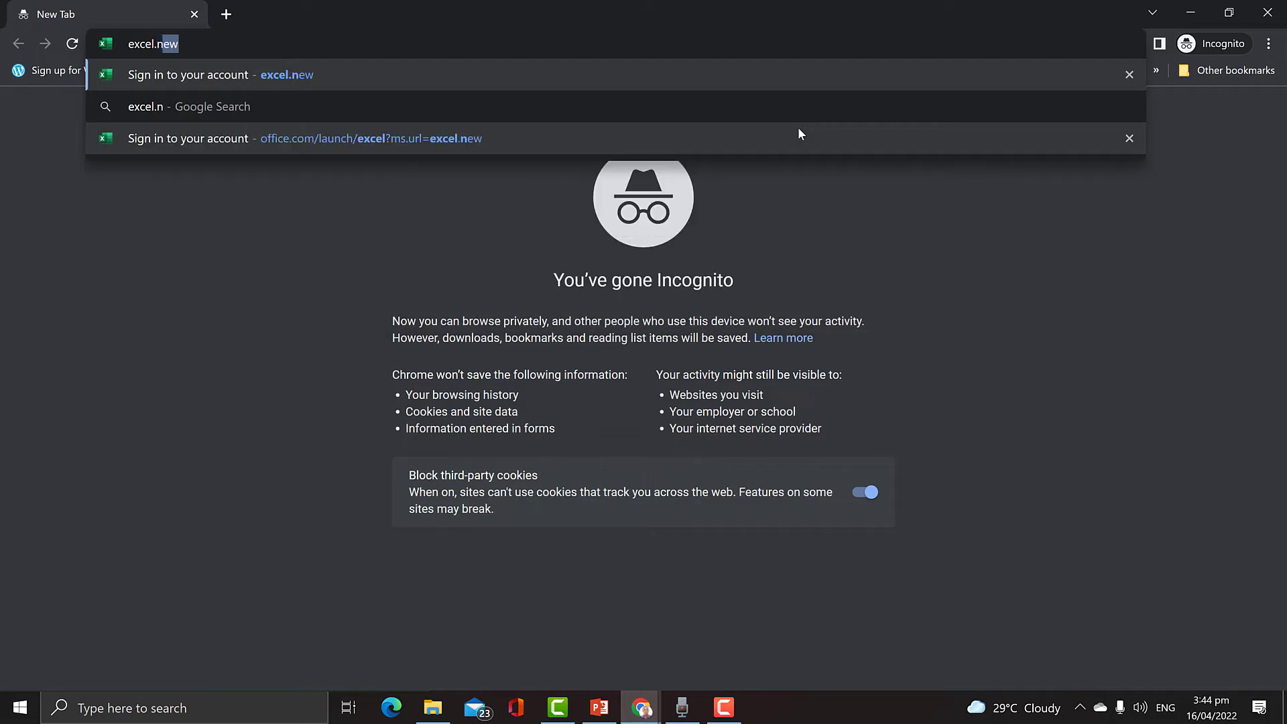
pyautogui.press('Return')
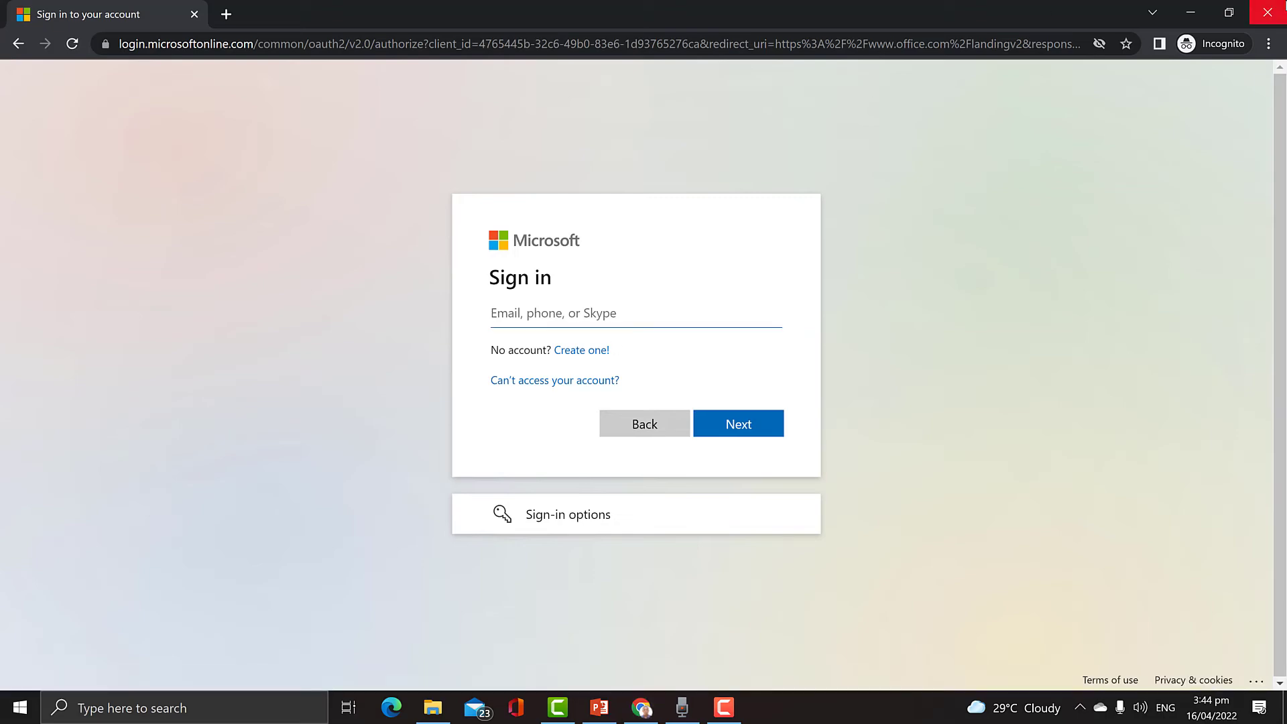
pyautogui.click(1267, 13)
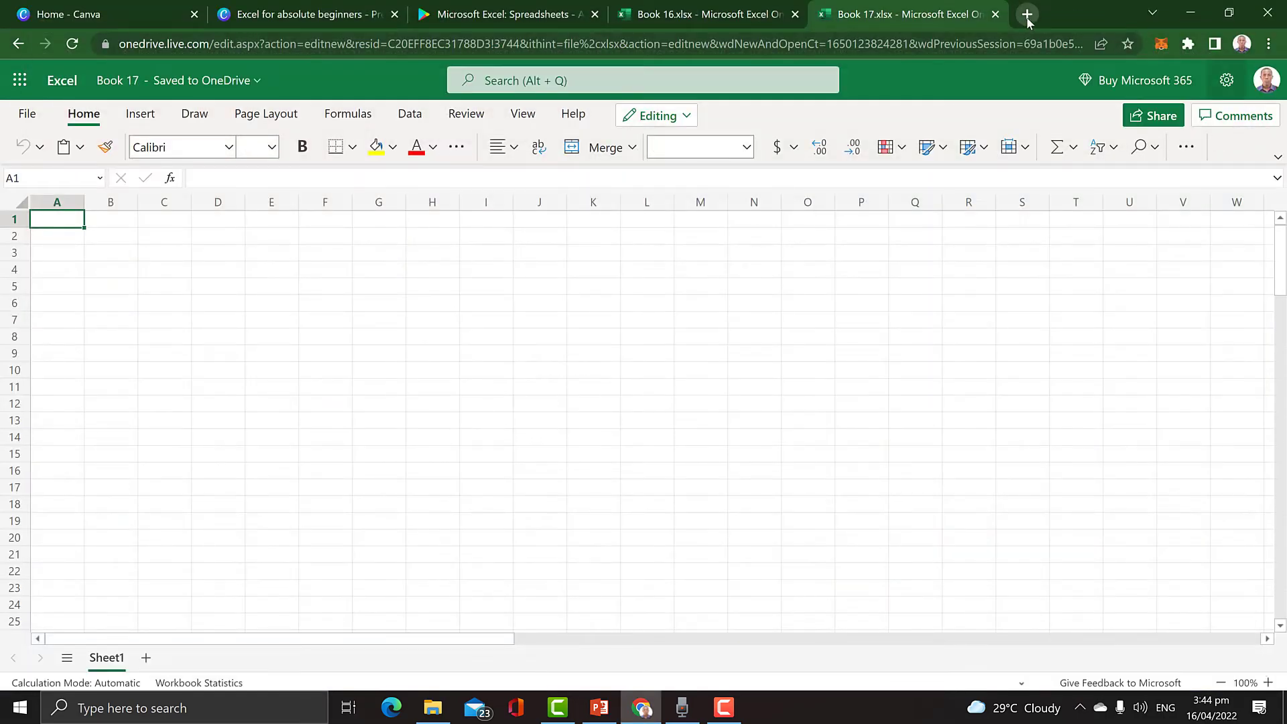
# Open the Excel online home page at excel.office.com in a new browser tab.
pyautogui.click(1027, 15)
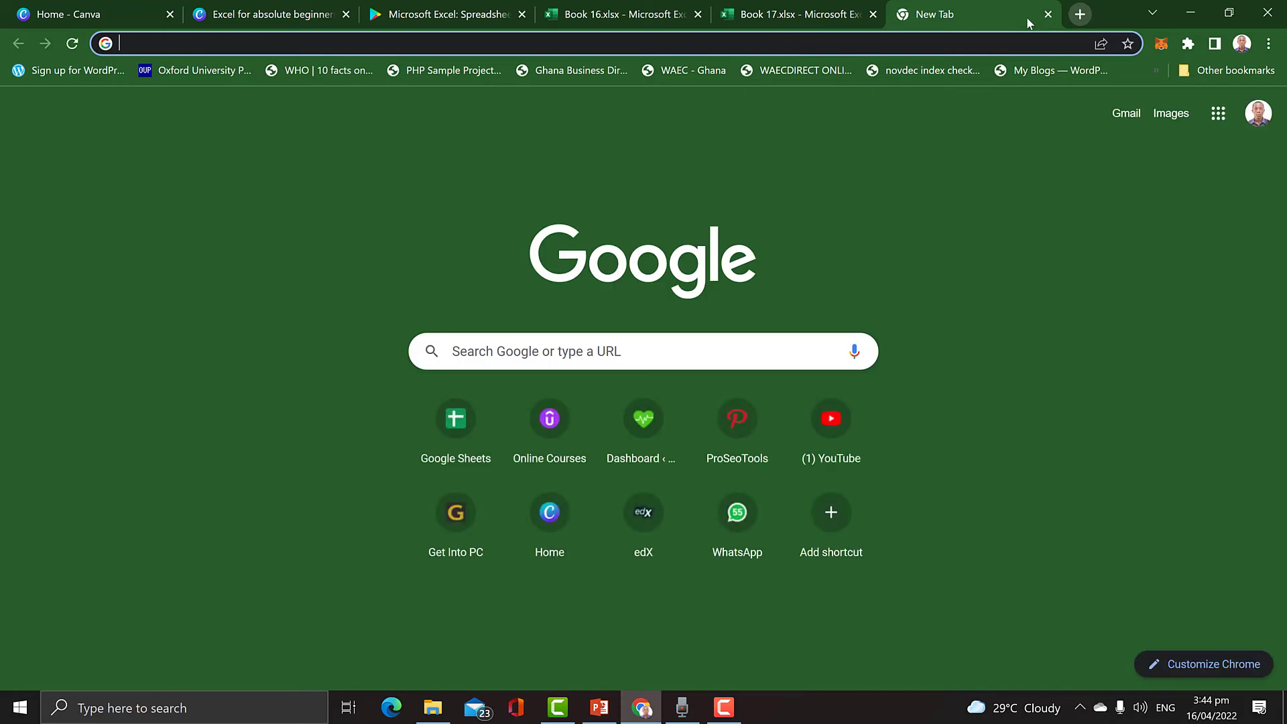
pyautogui.write('o')
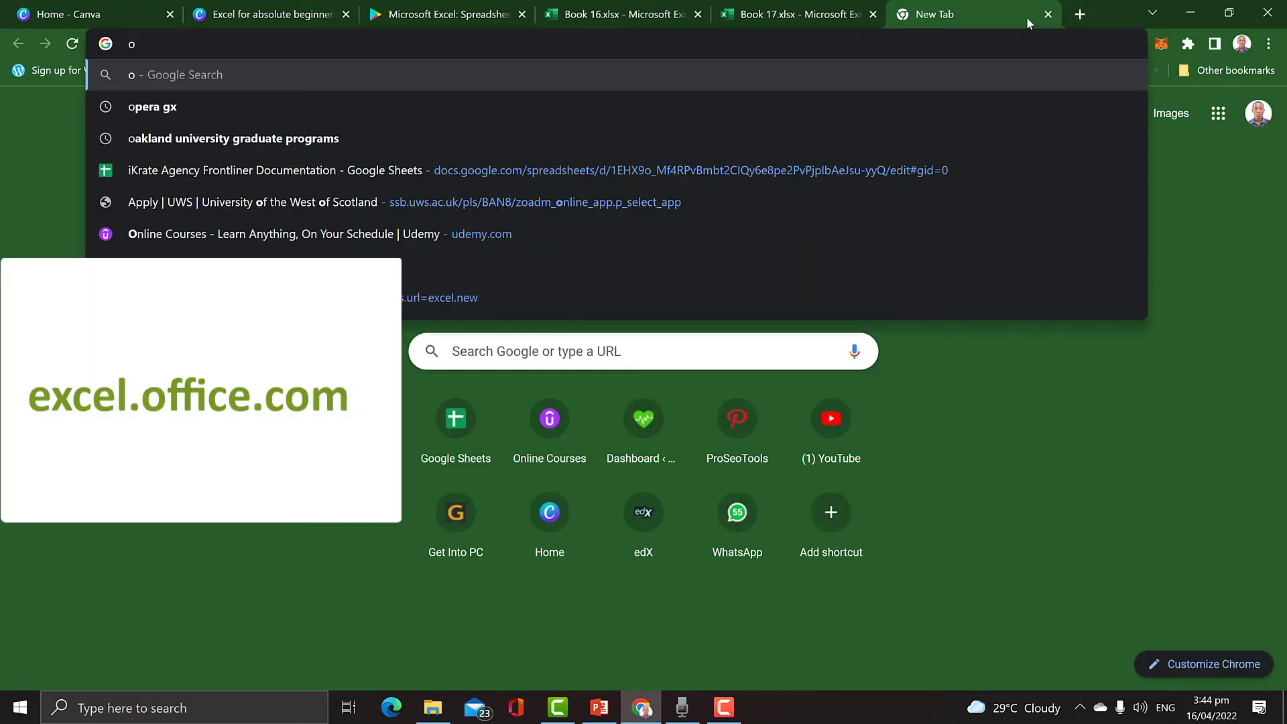
pyautogui.press('BackSpace')
pyautogui.write('excel')
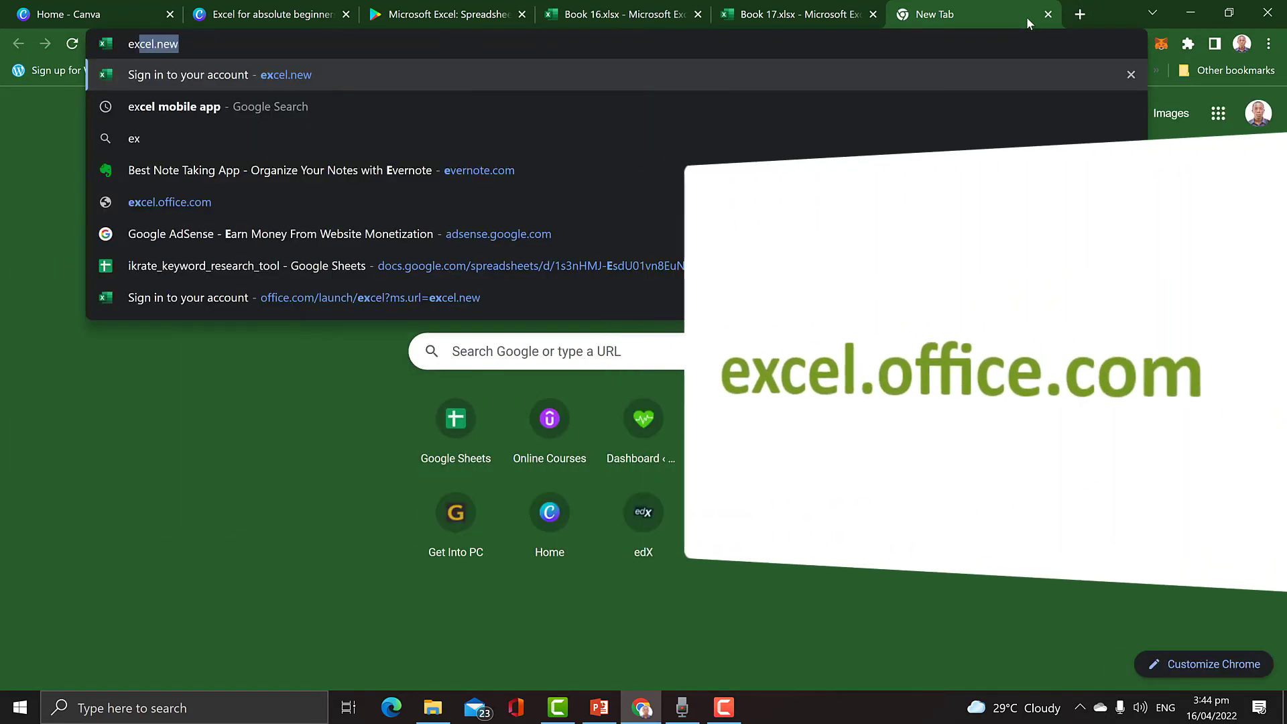
pyautogui.write('.offi')
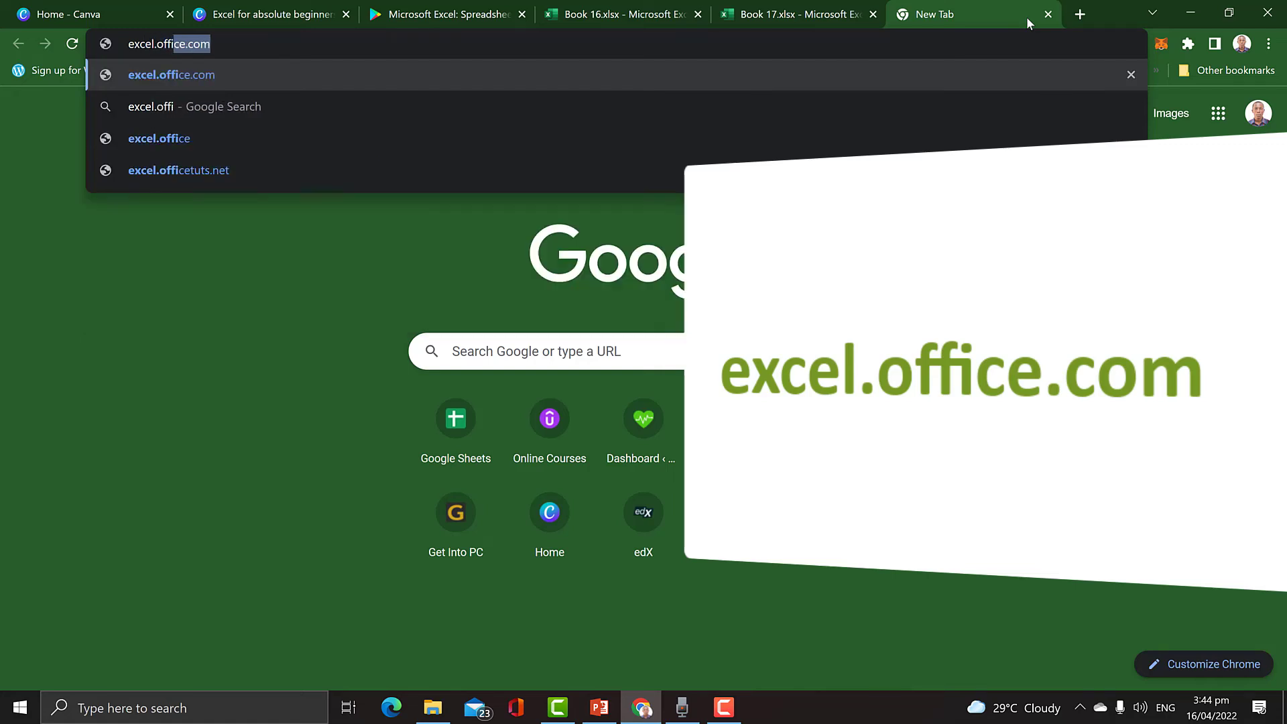
pyautogui.write('ce.com')
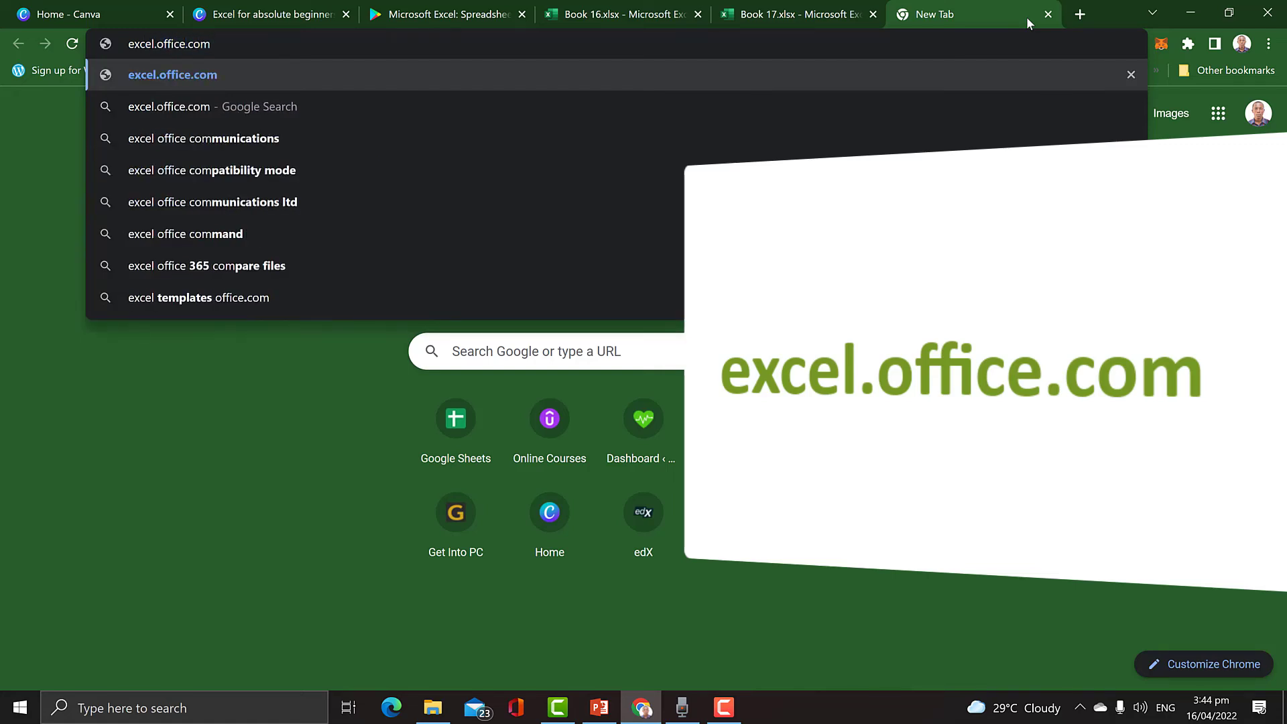
pyautogui.press('Return')
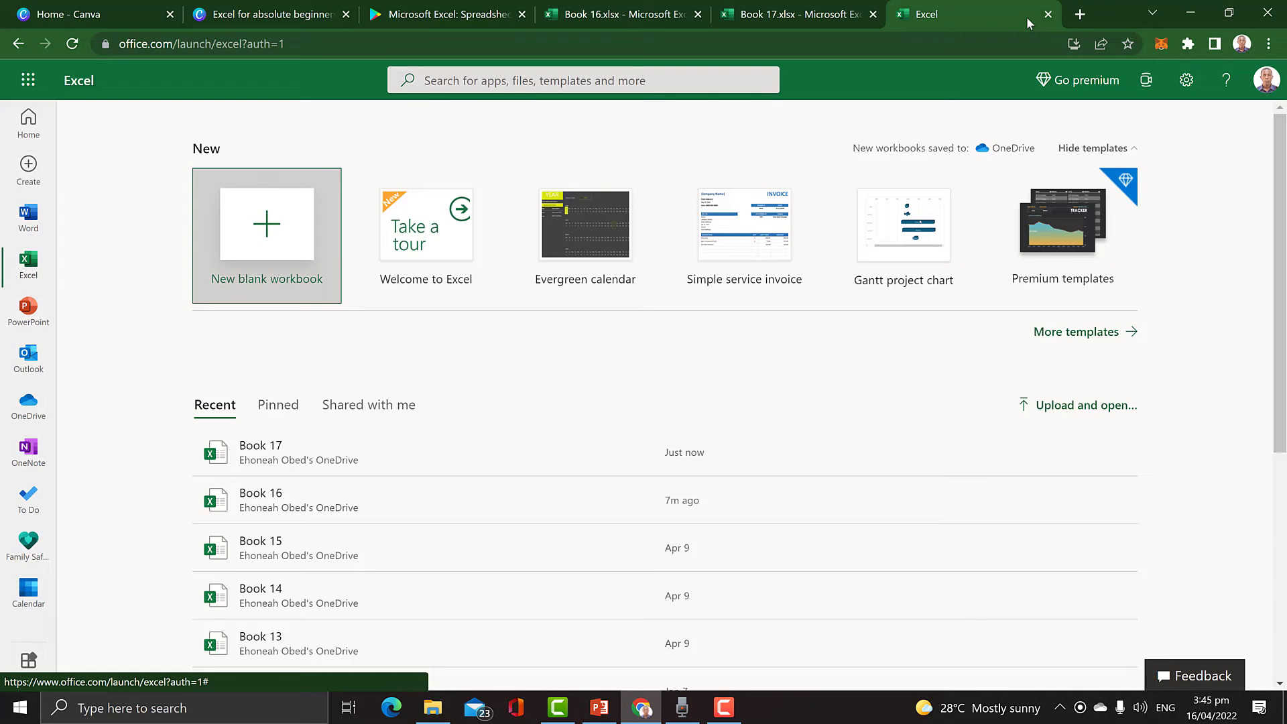
# Minimize the browser and the PowerPoint presentation, and launch the Excel 2016 desktop app.
pyautogui.click(1193, 14)
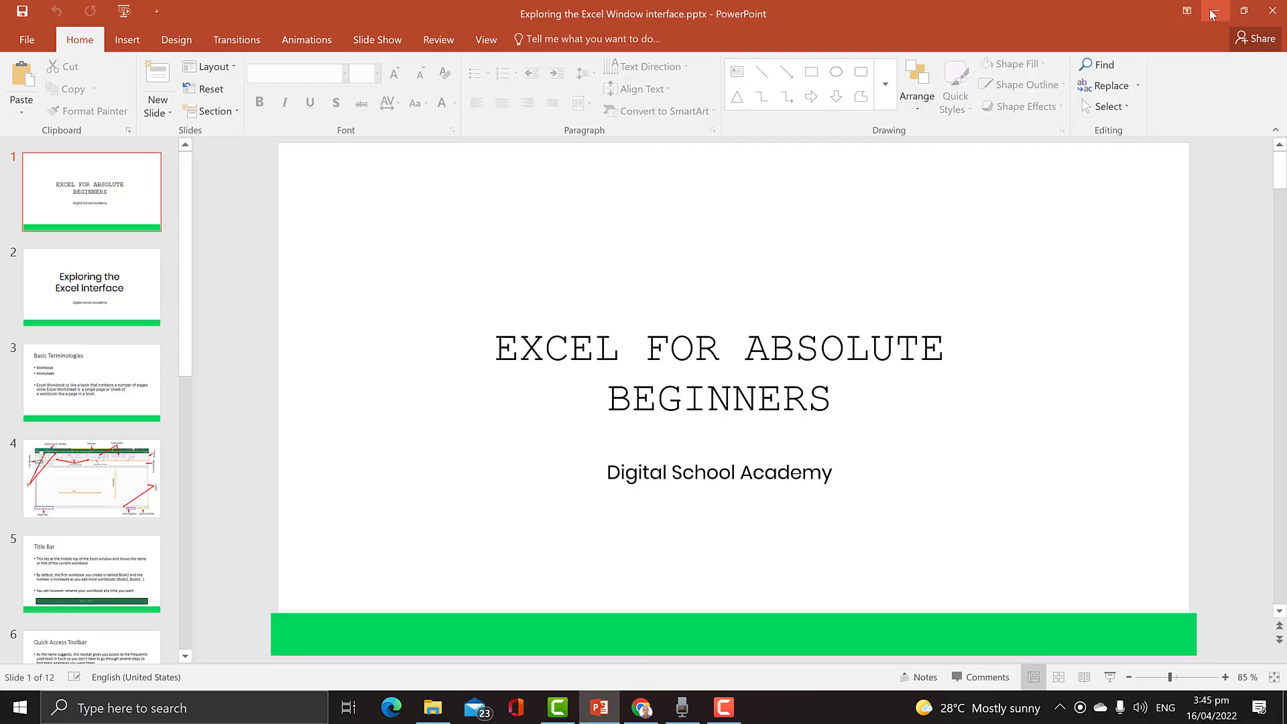
pyautogui.click(1215, 12)
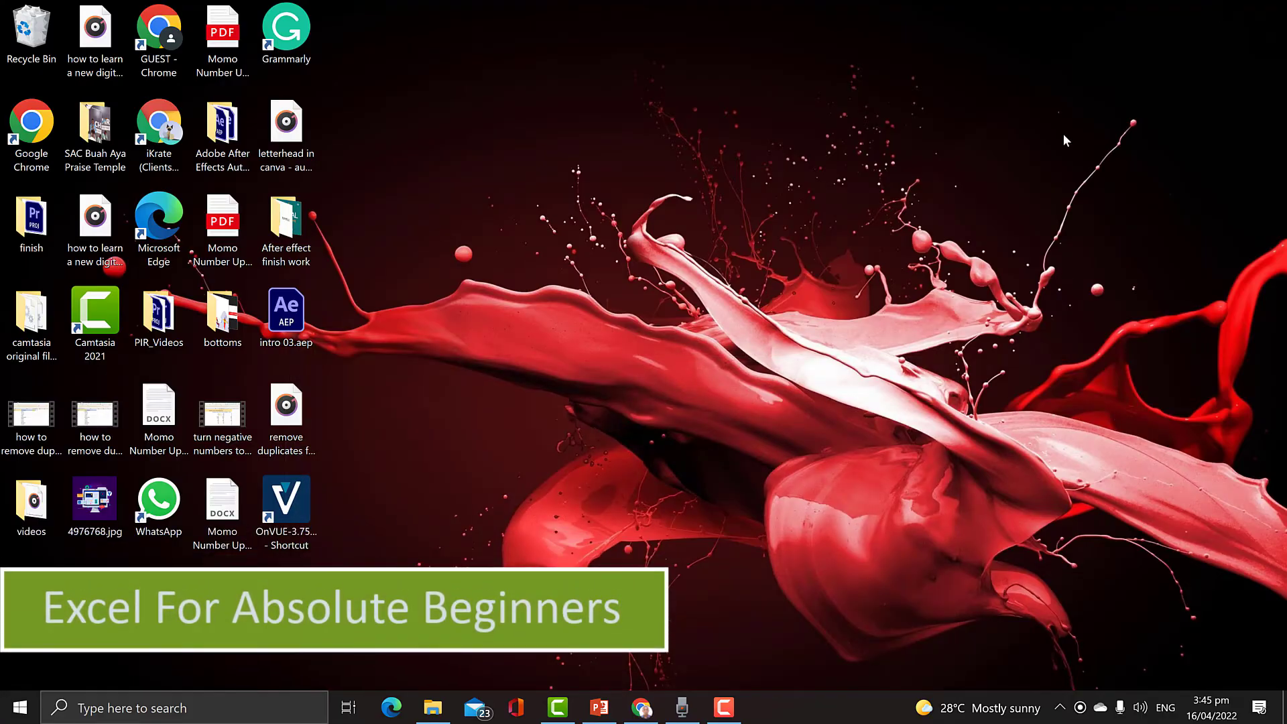
pyautogui.press('super')
pyautogui.write('excel')
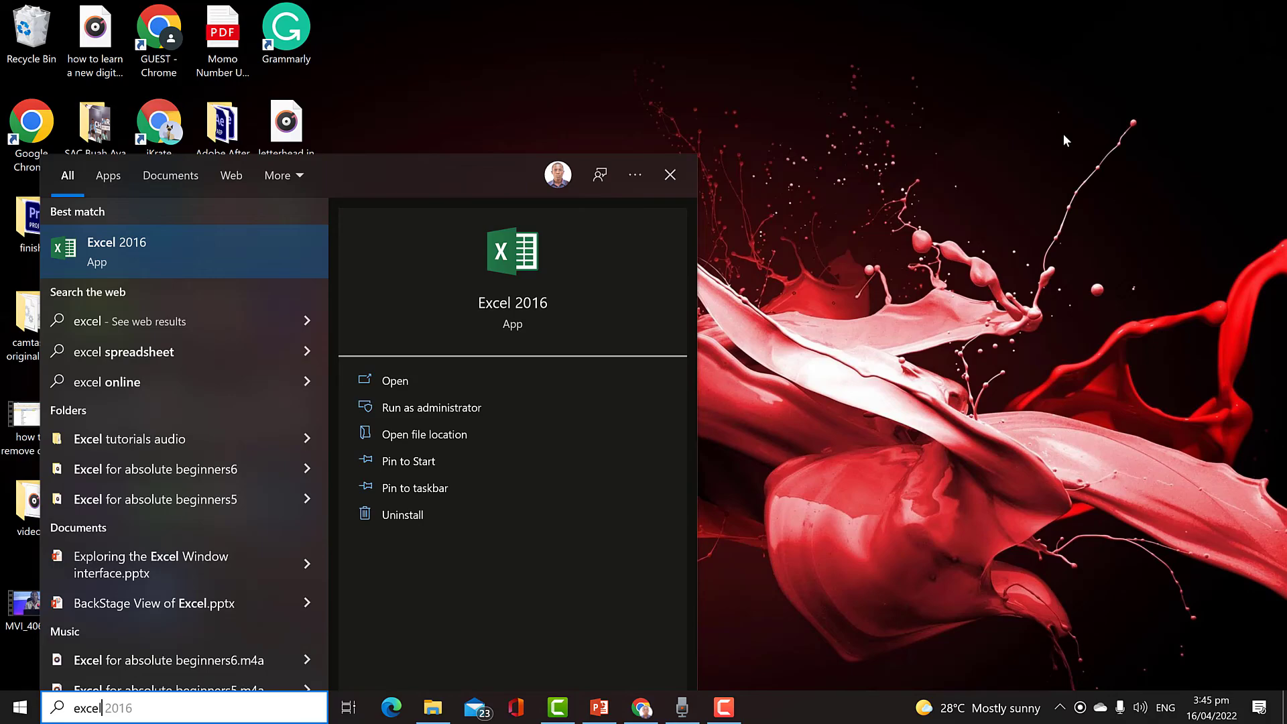
pyautogui.press('Return')
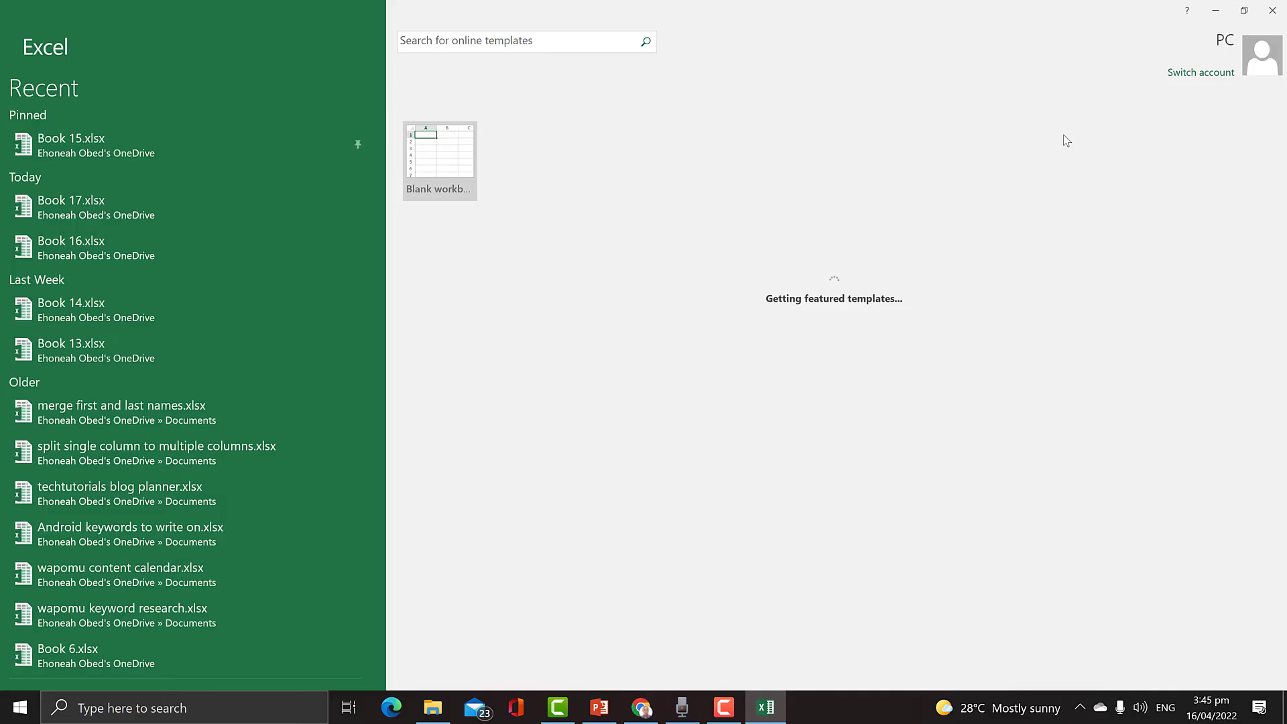